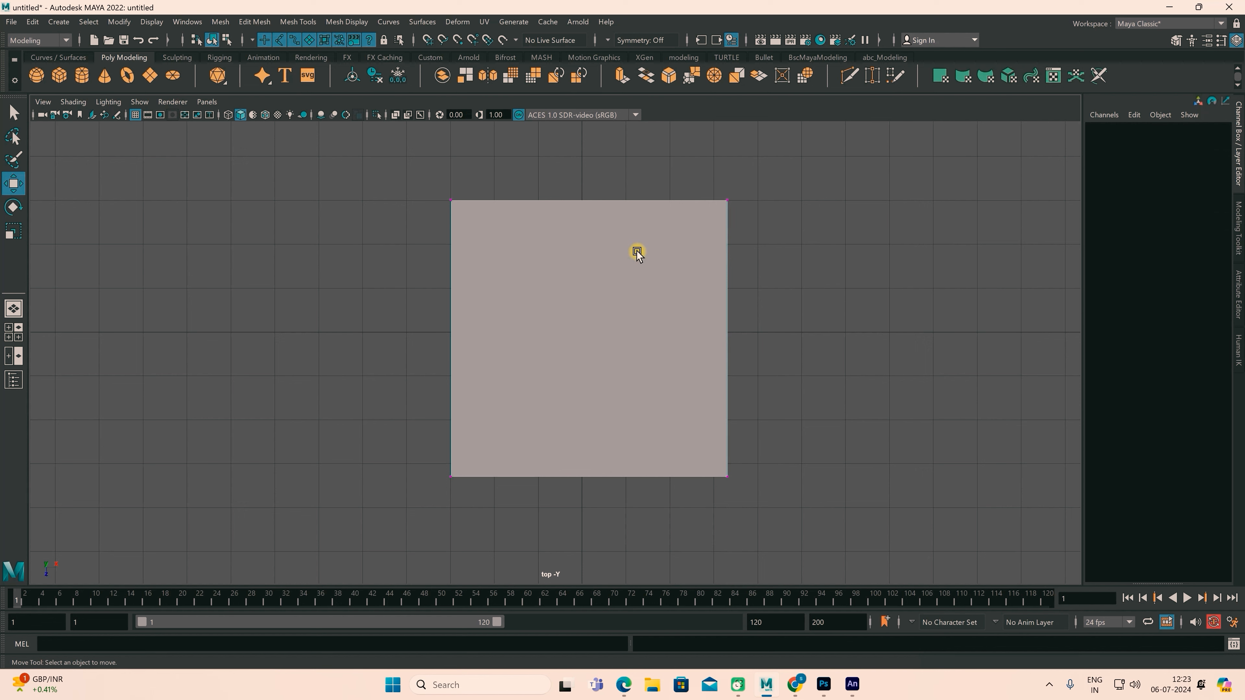
Step: Move the flat cube's right and bottom vertices inward to the nearest grid lines in the top view, and return to object mode
left_click_drag(690, 140, 777, 545)
left_click_drag(792, 338, 779, 340)
left_click_drag(407, 442, 765, 520)
left_click_drag(583, 542, 583, 527)
right_click_drag(603, 294, 643, 265)
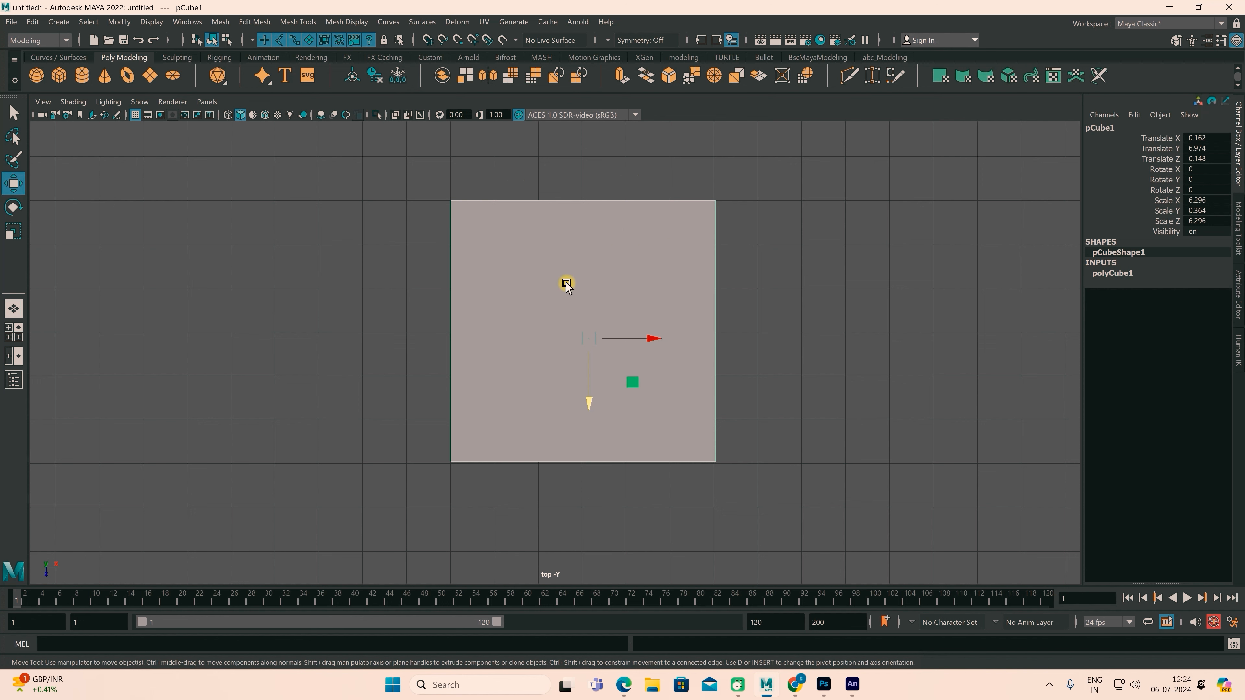
Step: Add the Insert Edge Loop tool to the abc_Modeling custom shelf
left_click(884, 58)
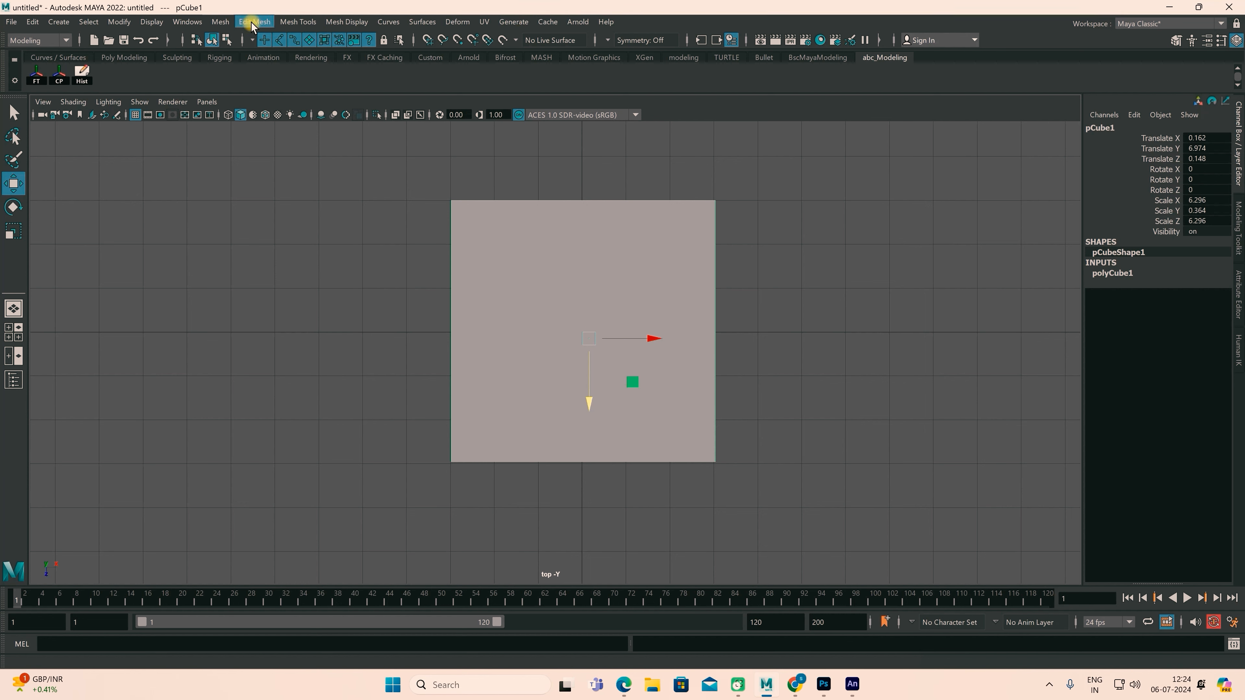
left_click(39, 40)
left_click(45, 56)
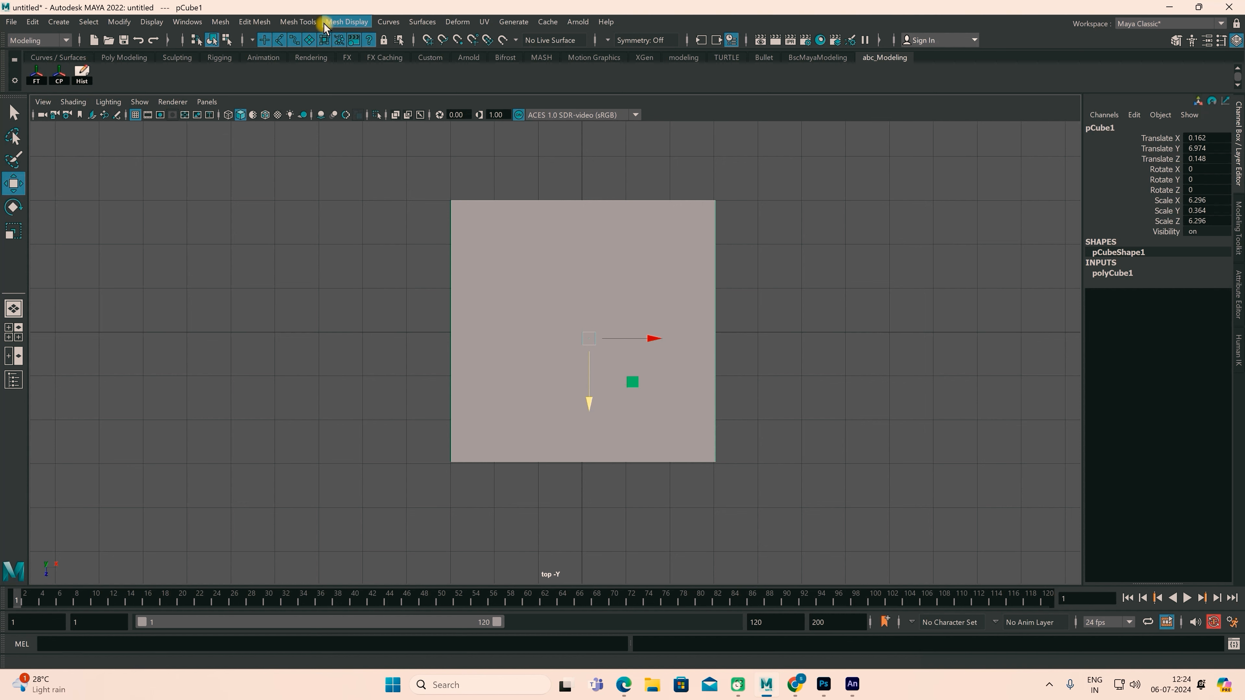
left_click(305, 25)
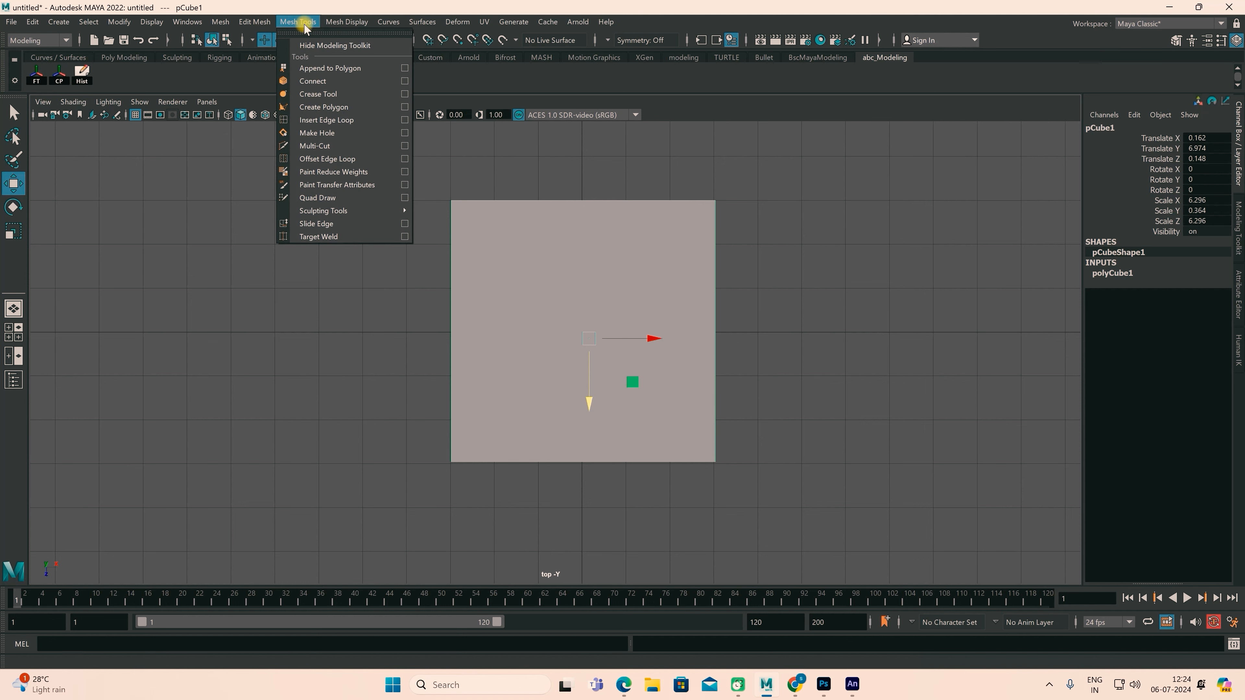
left_click(321, 120, "ctrl+shift")
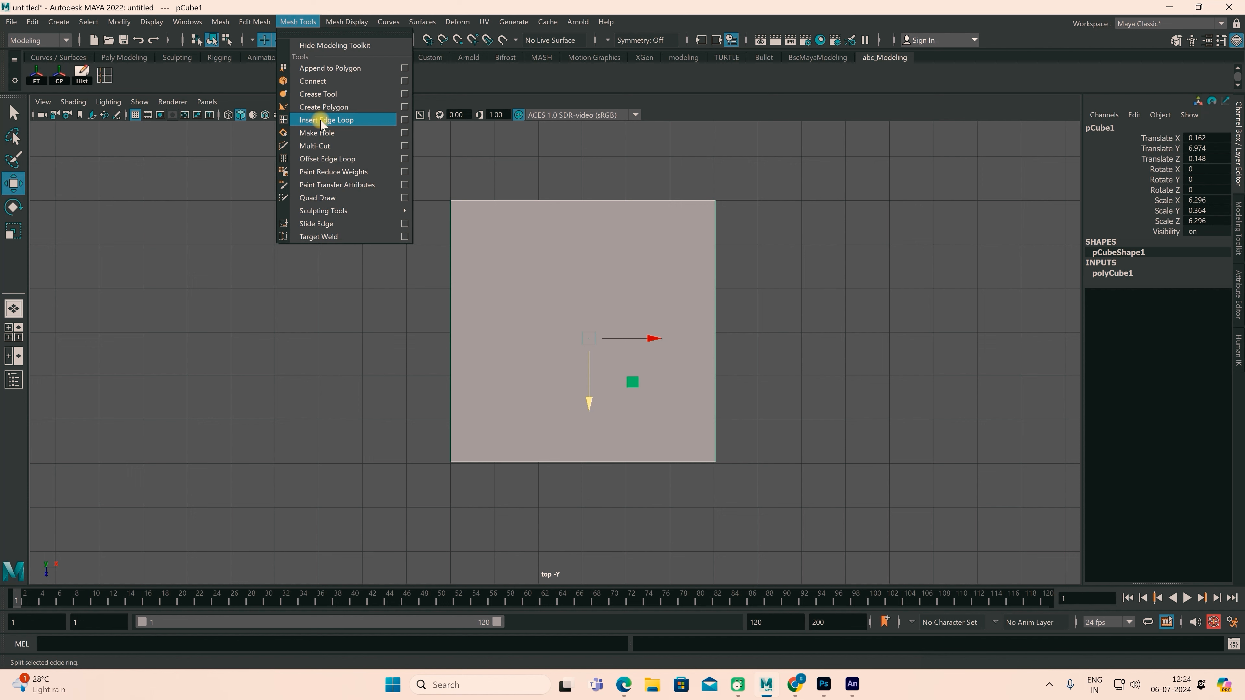
left_click(206, 79)
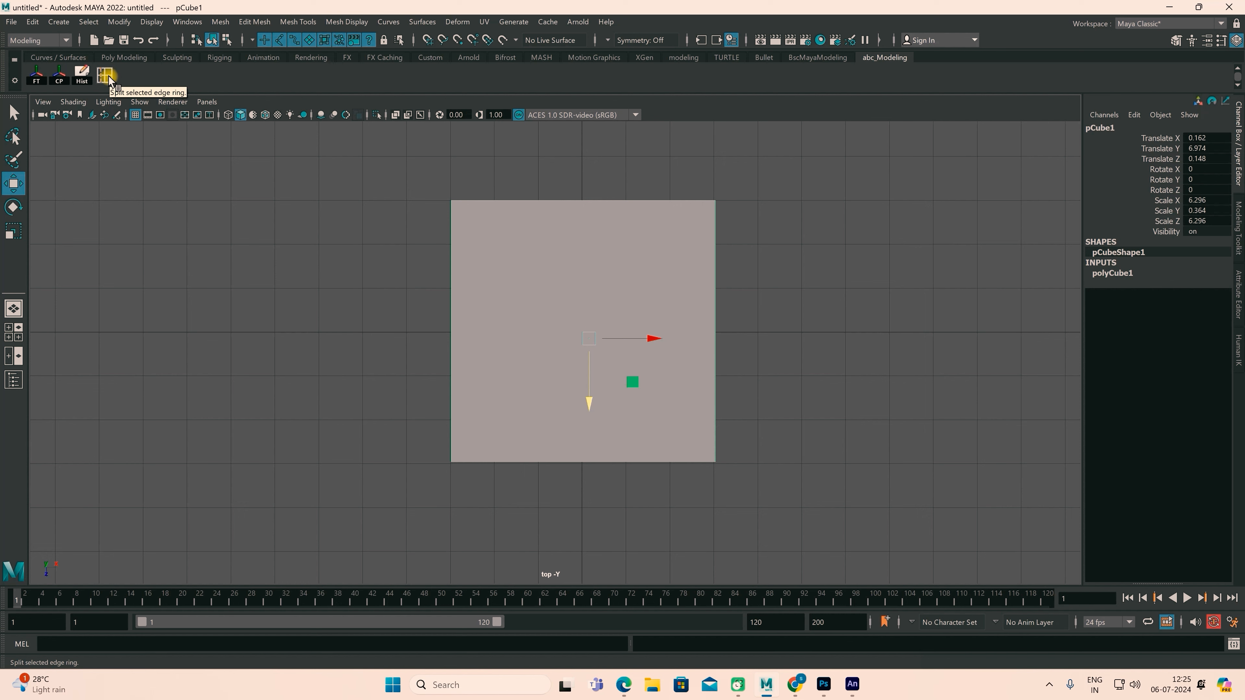
Step: Insert four edge loops in wireframe display, one about one grid unit in from each side of the flat cube
left_click(105, 77)
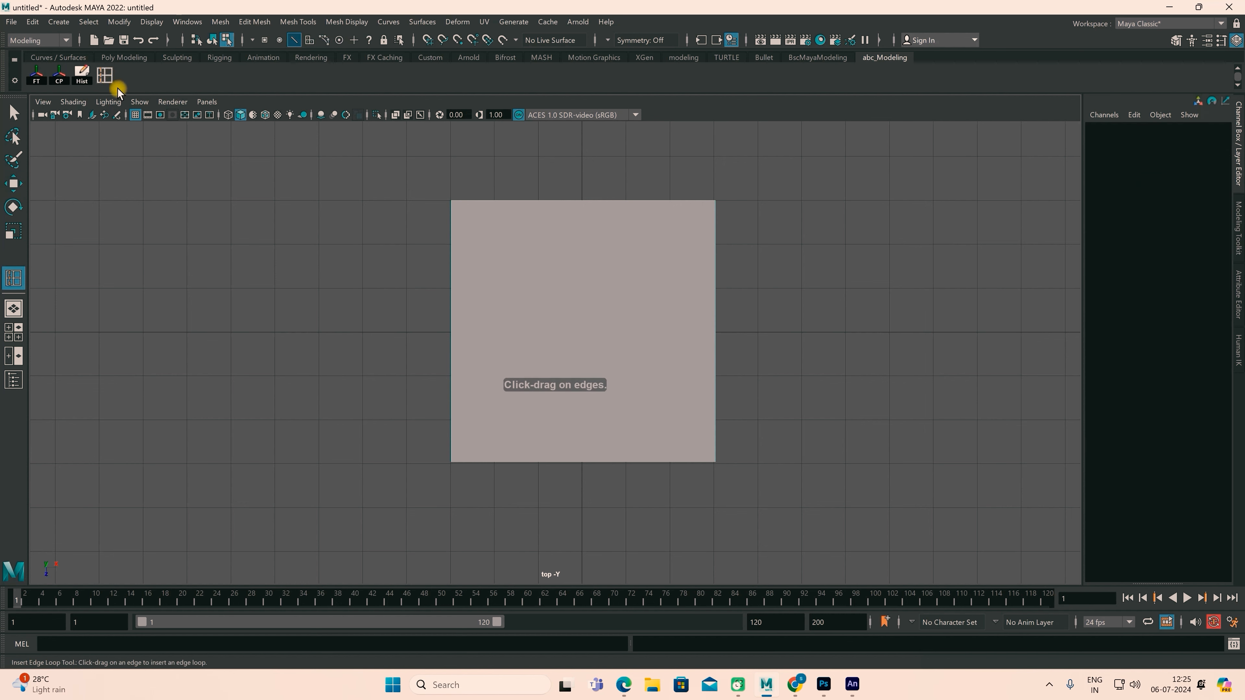
left_click_drag(481, 202, 494, 202)
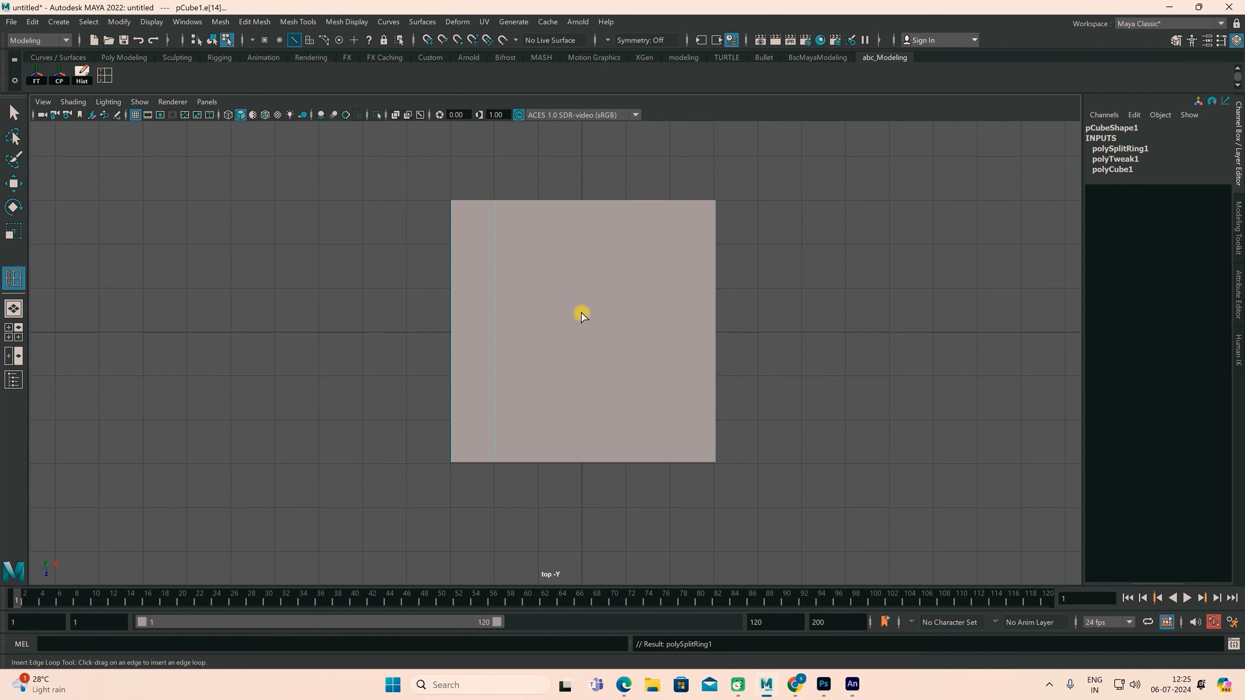
key("4")
left_click_drag(684, 200, 671, 201)
left_click_drag(715, 230, 715, 245)
left_click_drag(716, 432, 715, 420)
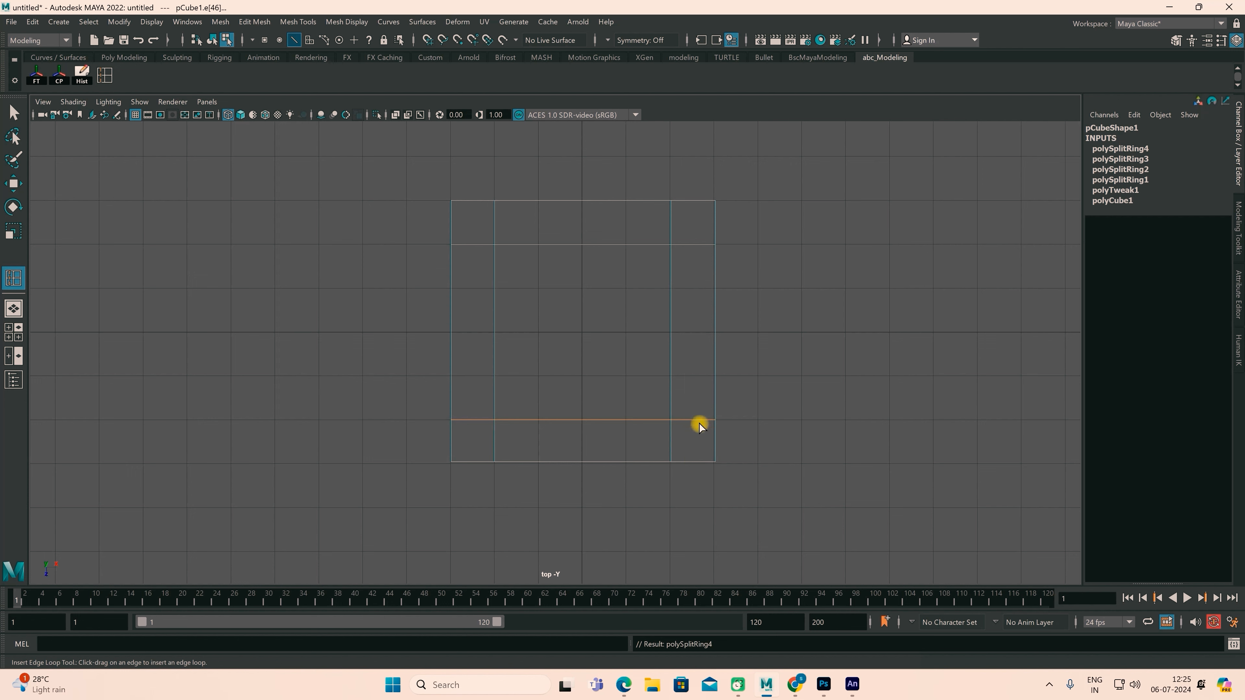
Step: Insert four inner edge loops, each about two grid units in from a side of the flat cube
left_click(451, 374)
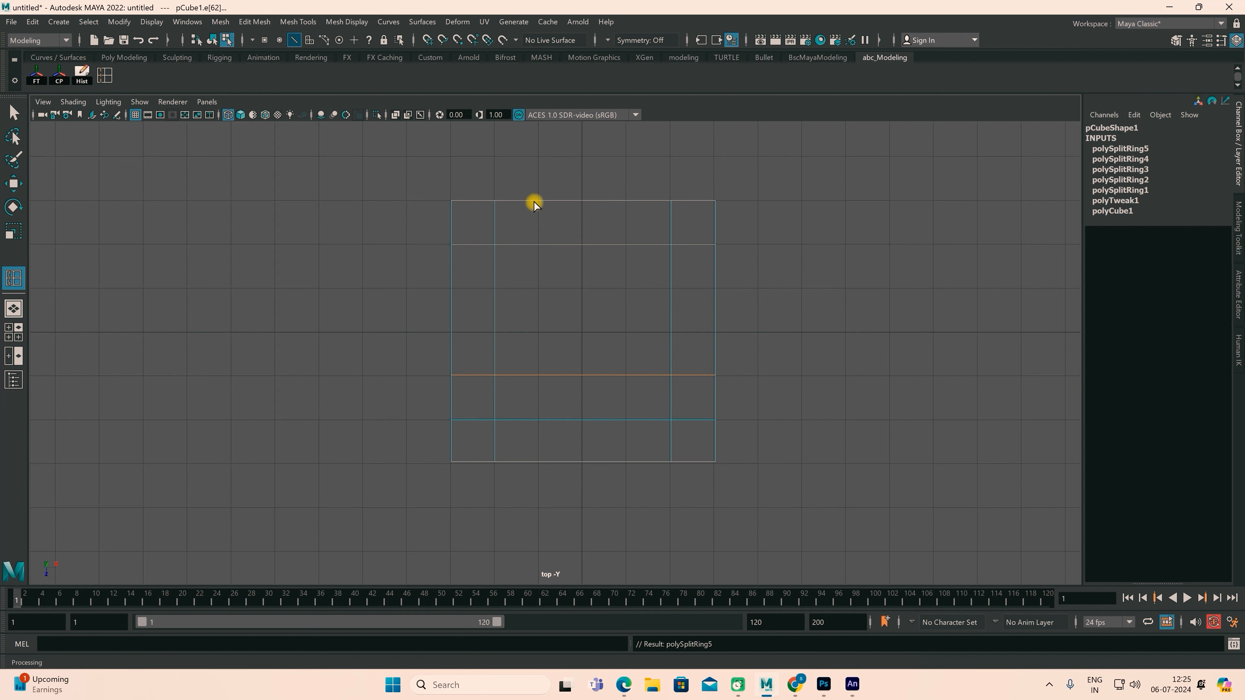
left_click_drag(534, 203, 537, 206)
left_click(453, 287)
left_click(451, 287)
left_click(452, 290)
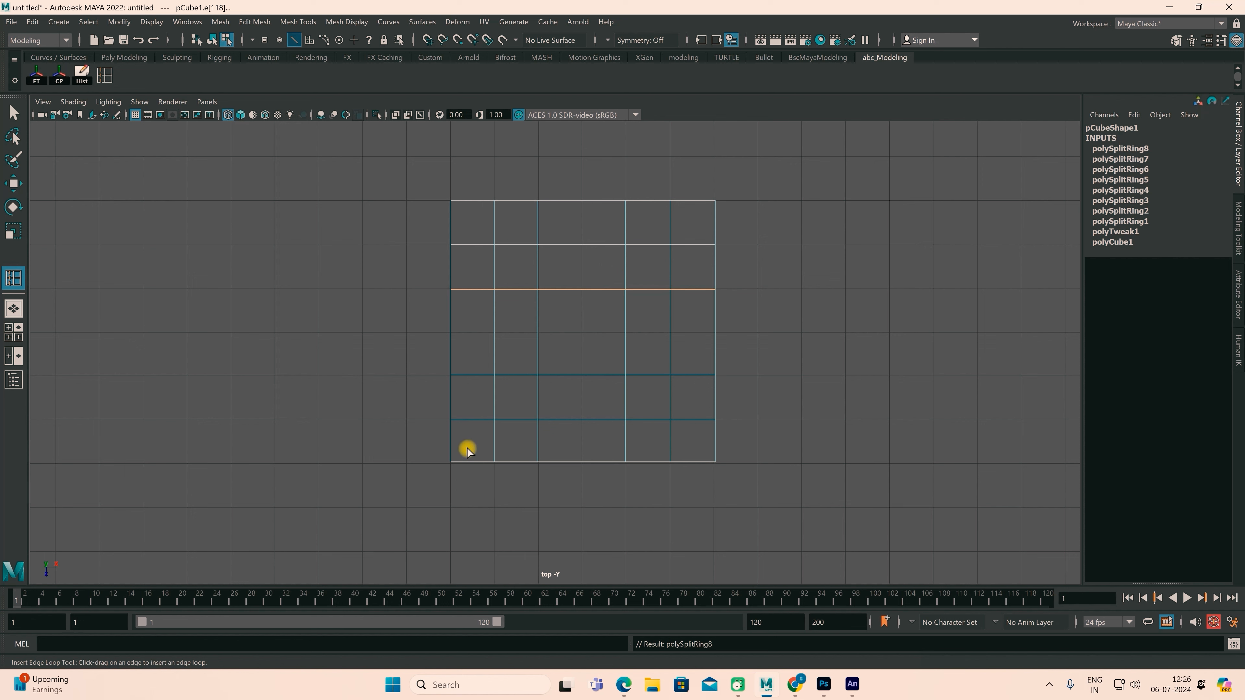
Step: Move the vertex rows of the four horizontal edge loops outward, toward the flat cube's upper and lower edges
key("w")
right_click_drag(533, 340, 478, 344)
left_click_drag(436, 231, 767, 266)
left_click_drag(585, 309, 585, 293)
left_click_drag(431, 275, 751, 306)
left_click_drag(584, 353, 584, 333)
left_click_drag(431, 405, 750, 437)
left_click_drag(584, 483, 584, 502)
left_click_drag(432, 361, 750, 392)
left_click_drag(588, 438, 588, 461)
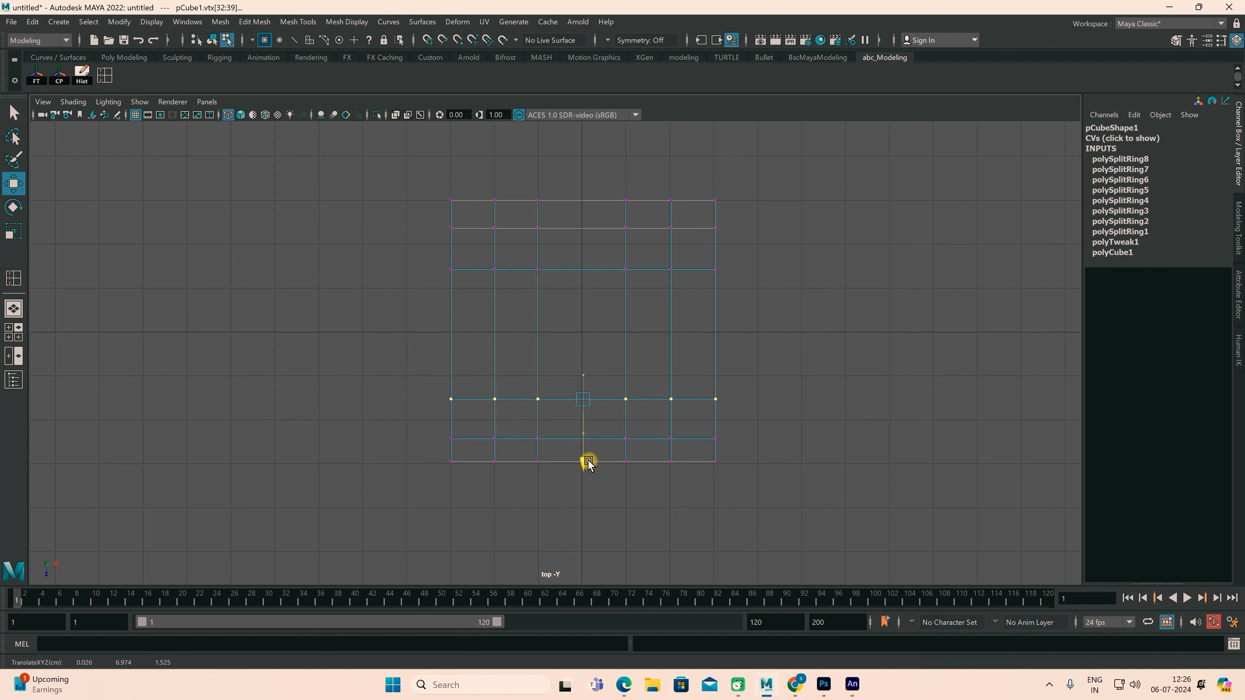
Step: Move the vertex columns of the four vertical edge loops outward, toward the flat cube's left and right edges
left_click_drag(487, 181, 523, 486)
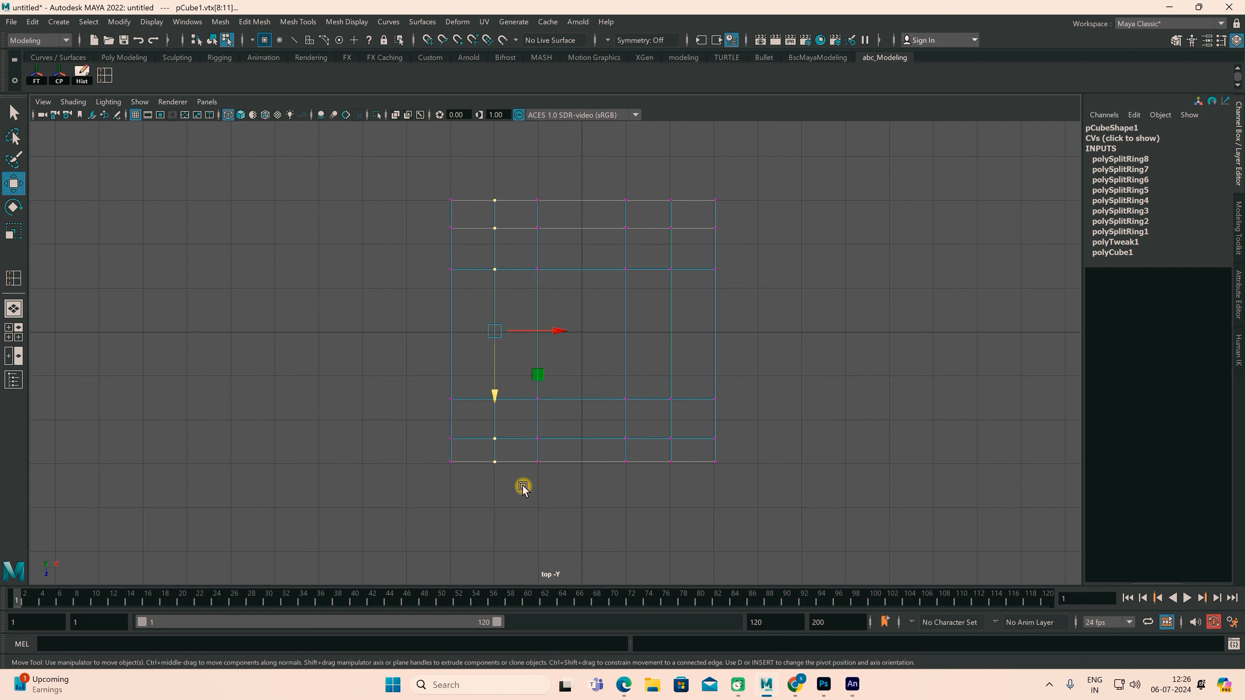
left_click_drag(557, 338, 536, 334)
left_click_drag(507, 175, 573, 507)
left_click_drag(603, 332, 582, 332)
left_click_drag(654, 177, 693, 496)
left_click_drag(737, 332, 753, 333)
left_click_drag(601, 177, 652, 496)
left_click_drag(693, 334, 717, 337)
left_click(763, 412)
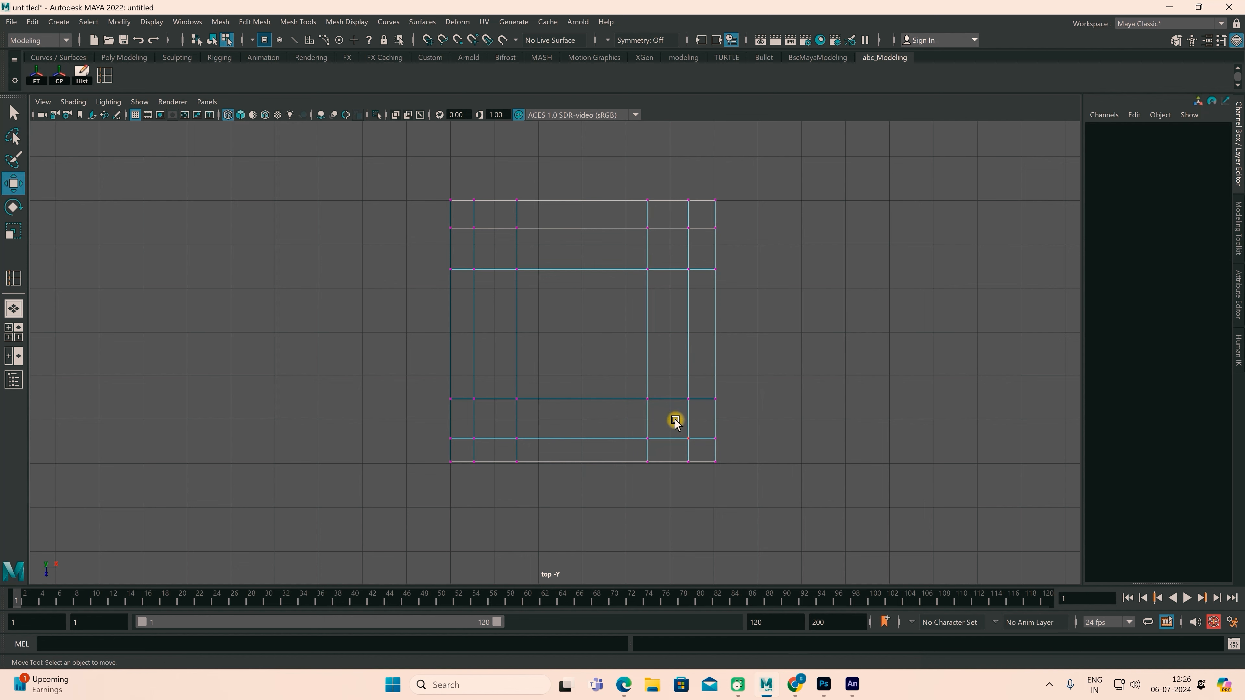
Step: Return the flat cube to object mode and show its underside in the perspective view
key("F8")
key("space")
key("space")
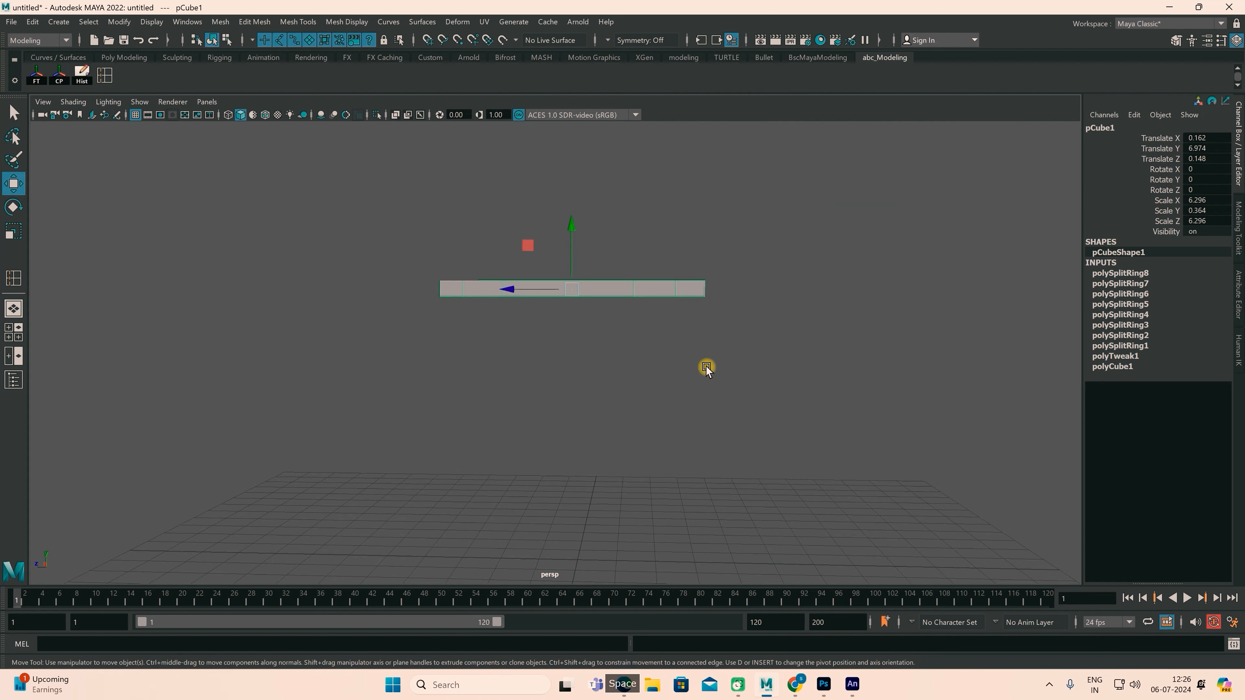
left_click_drag(687, 374, 701, 341, "alt")
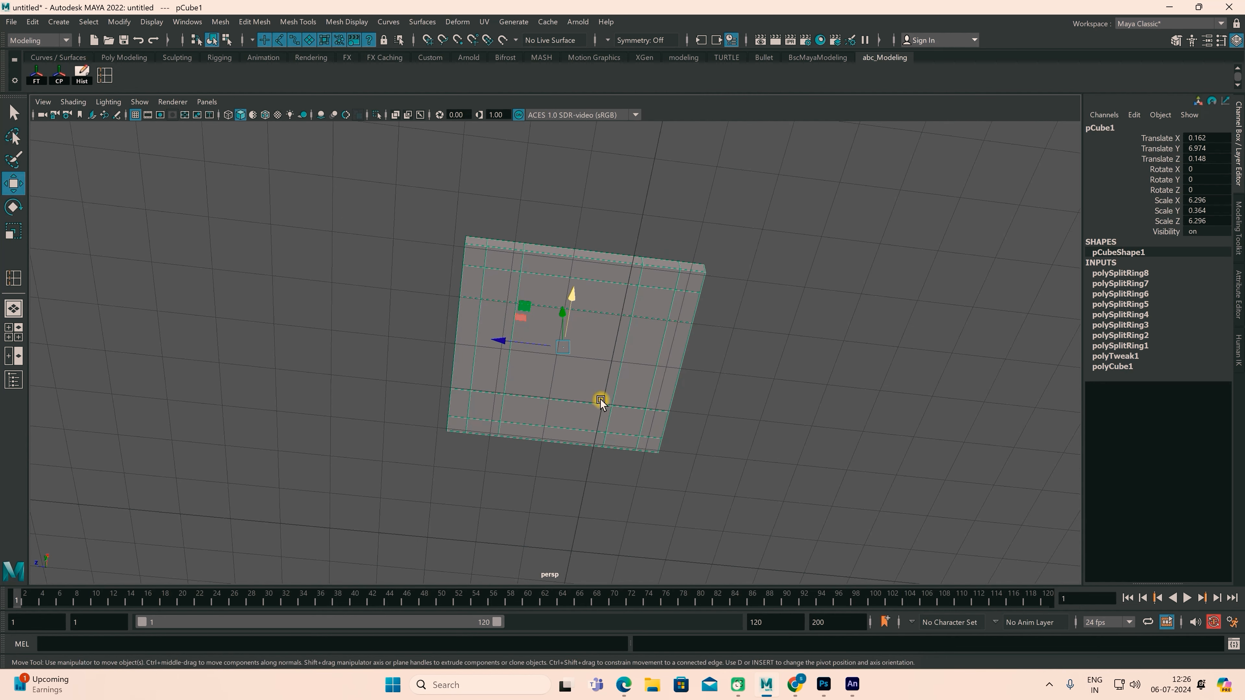